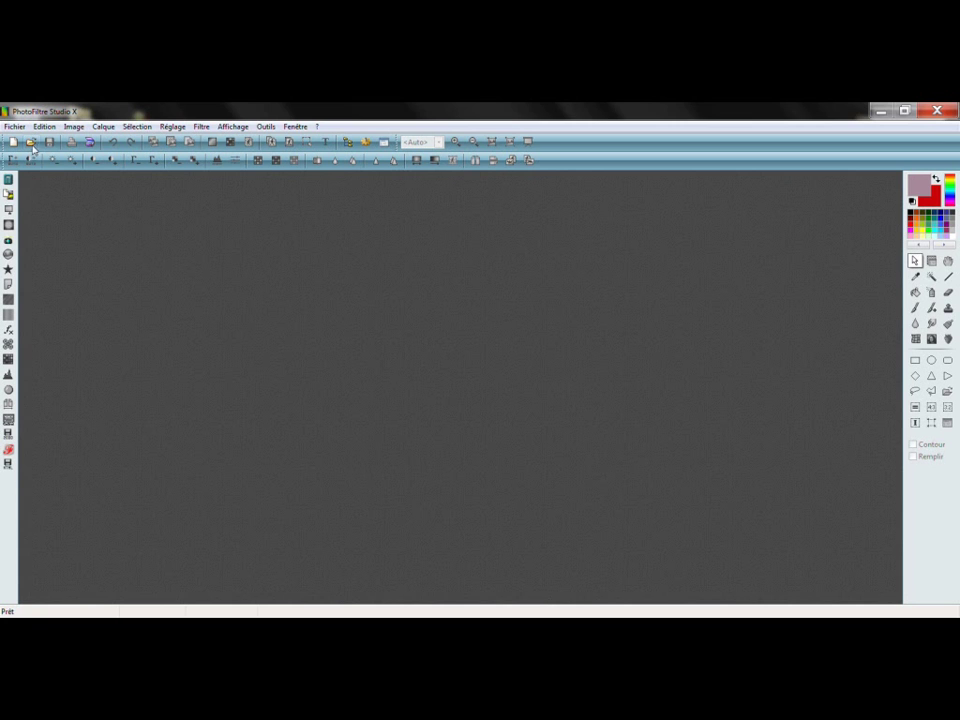
Open the image tuto2pfsx from the desktop and place its window in the middle of the workspace
click(30, 141)
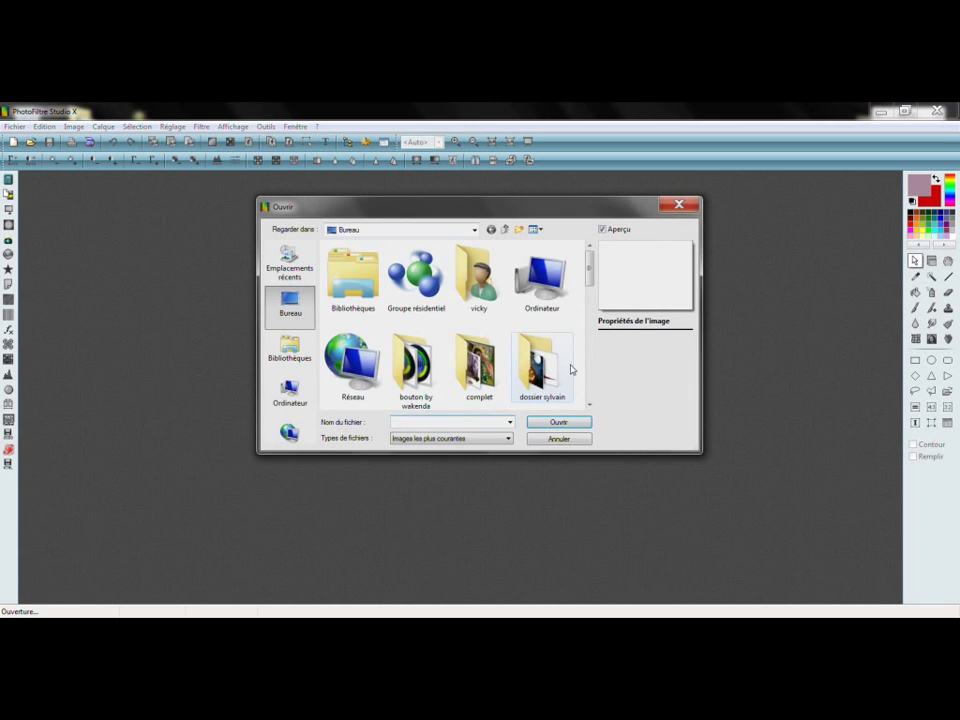
scroll(572, 372, down, 10)
click(352, 372)
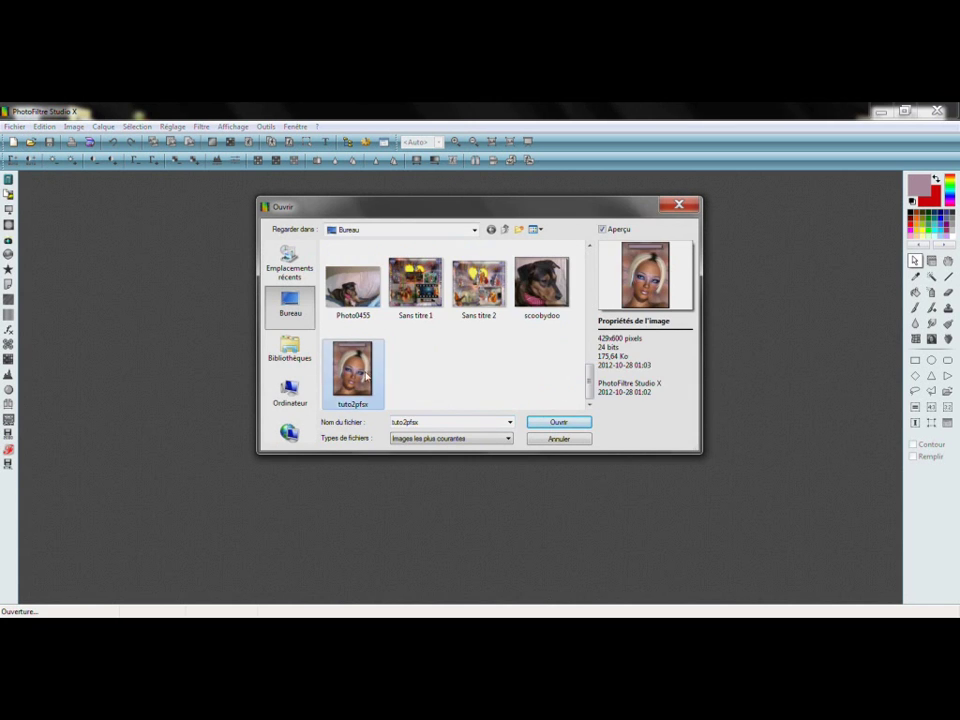
click(557, 423)
drag(218, 187, 451, 199)
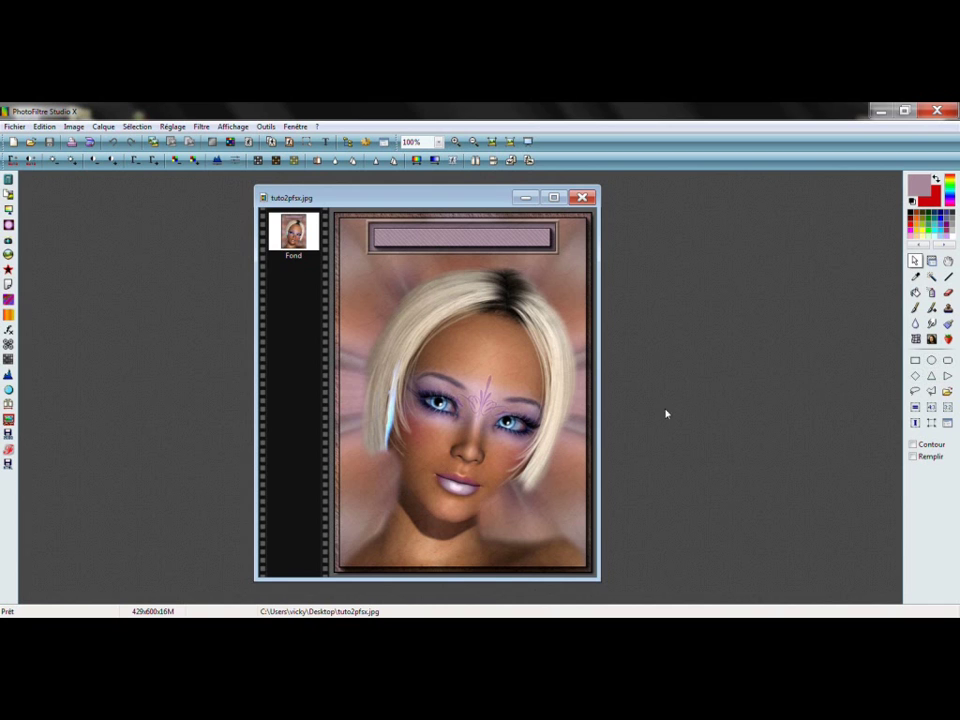
Select the iris of the eye on the image's right, about 26 x 21 px, and colorize it violet with hue 290°
mouse_move(513, 420)
mouse_down()
mouse_move(499, 430)
mouse_move(516, 423)
mouse_up()
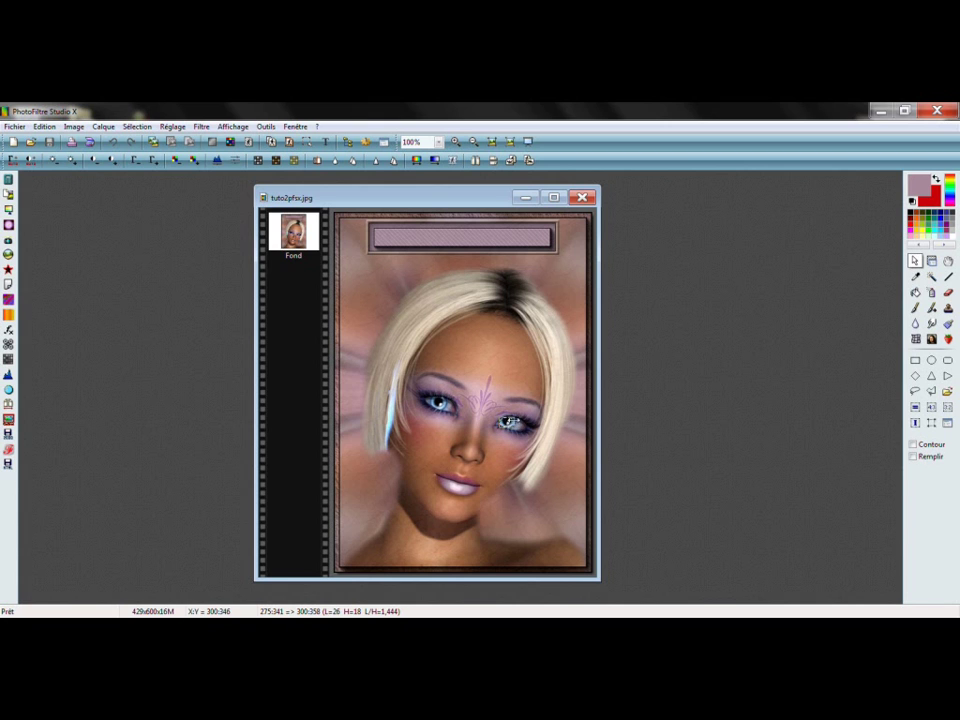
drag(509, 419, 510, 416)
click(416, 161)
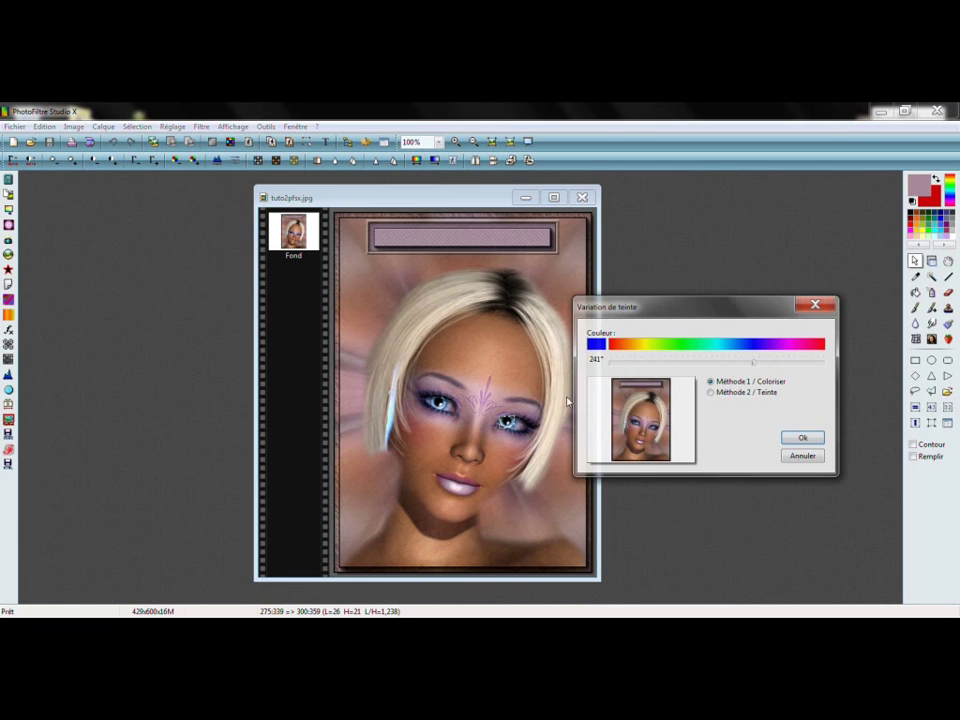
click(787, 341)
click(803, 439)
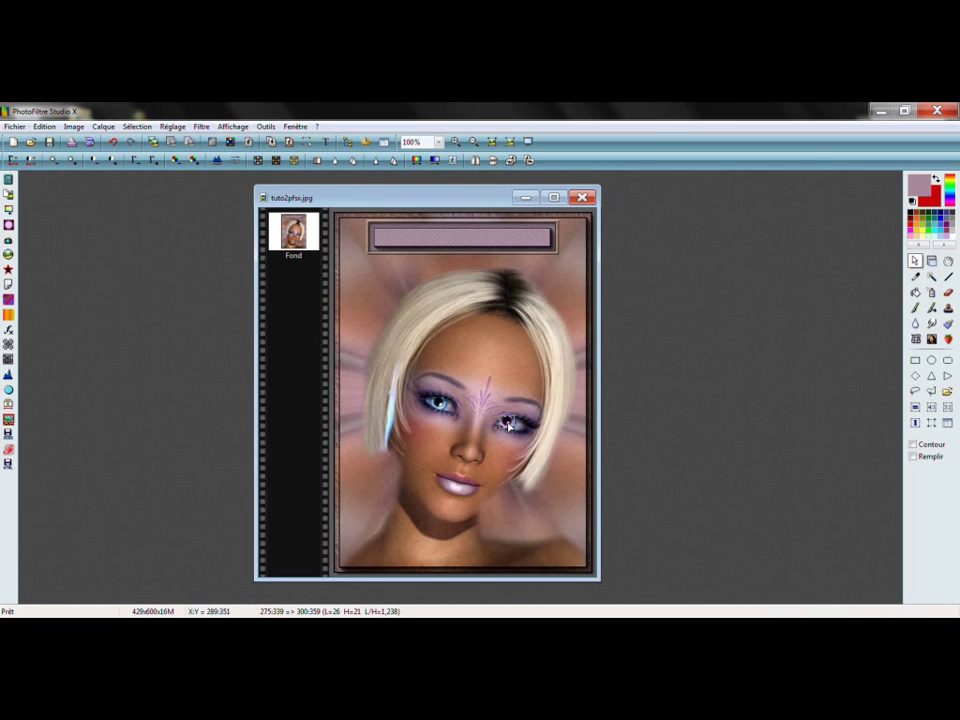
Fit the selection over the other iris at about 31 x 25 px and colorize it blue with Variation de teinte
drag(509, 424, 451, 463)
drag(446, 451, 437, 402)
drag(439, 402, 440, 404)
click(416, 159)
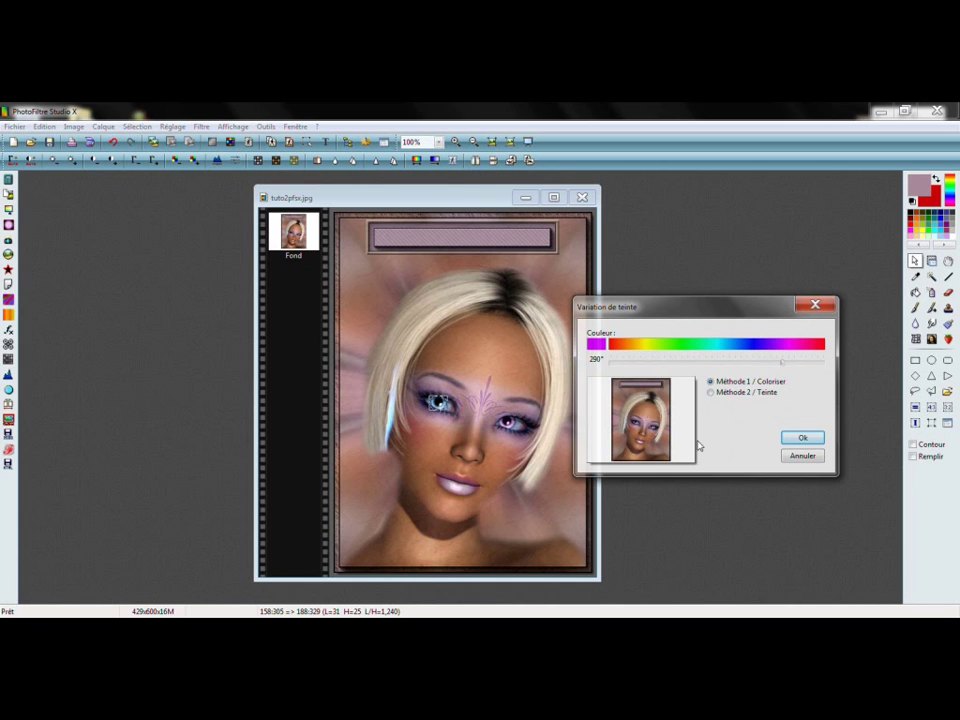
click(752, 341)
click(805, 438)
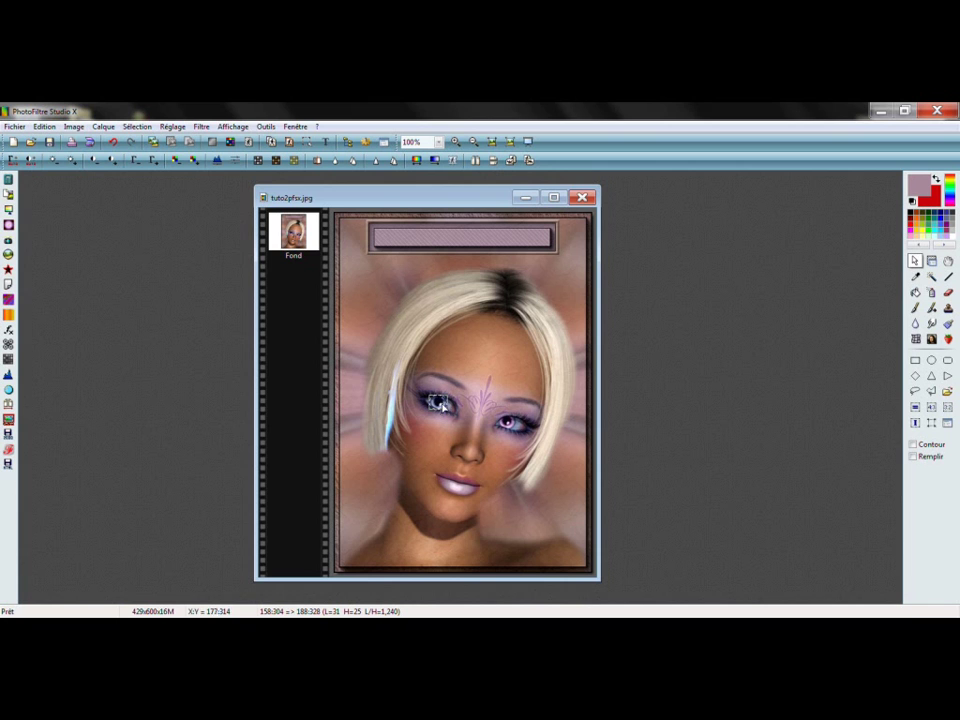
Recolour the selected iris on the image's left green with hue 113°, using the Coloriser method
click(416, 162)
click(681, 338)
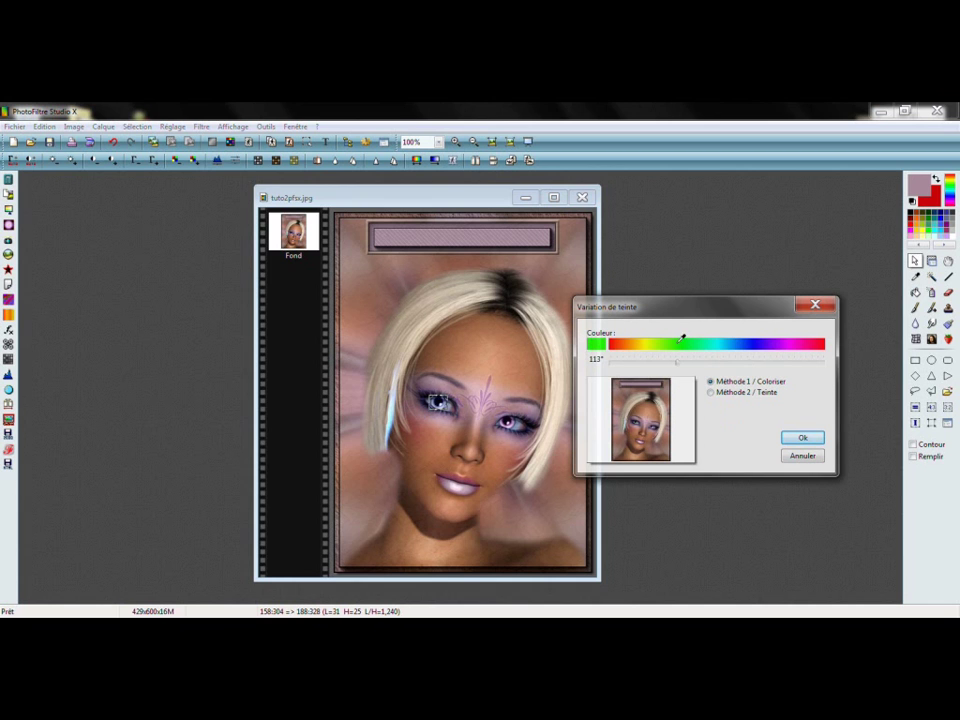
click(802, 437)
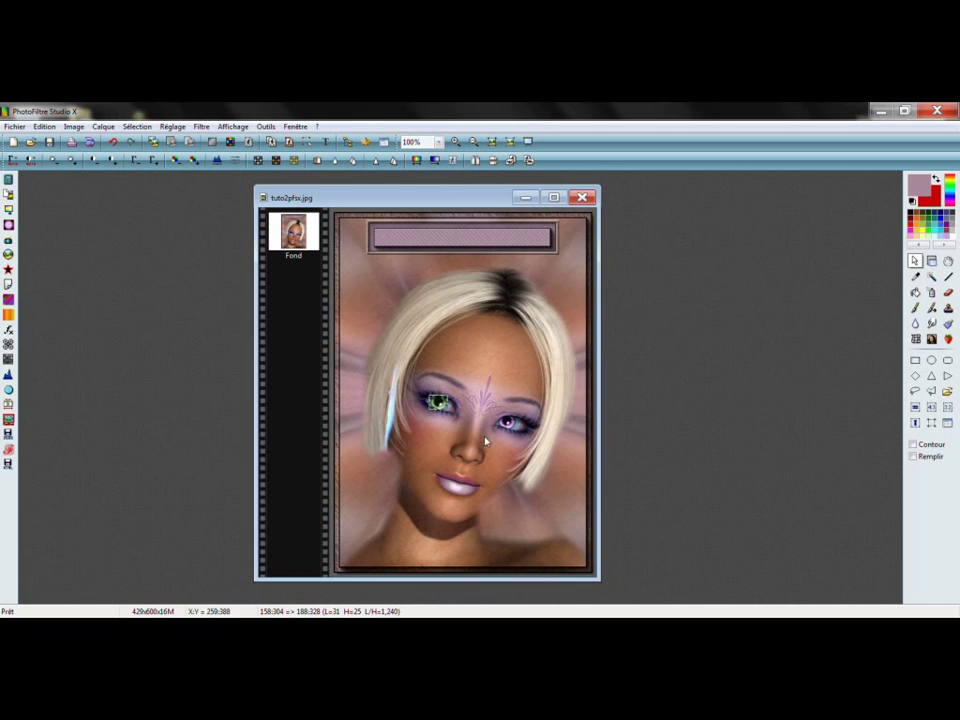
Move the selection off the green eye onto the cheek and hide the selection
drag(441, 409, 440, 471)
drag(437, 465, 418, 436)
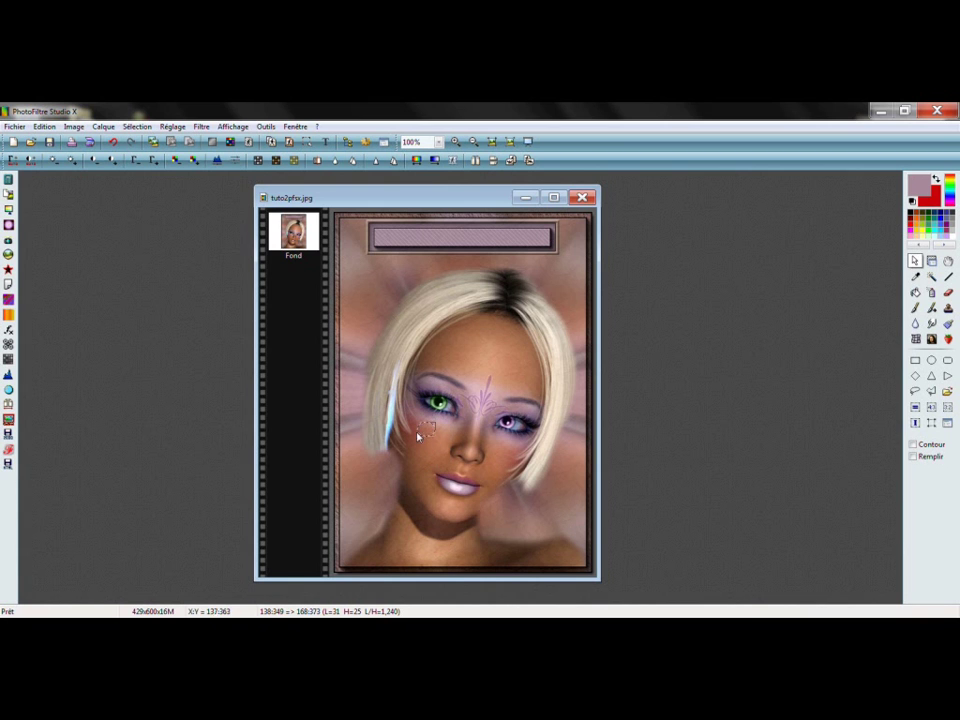
click(137, 127)
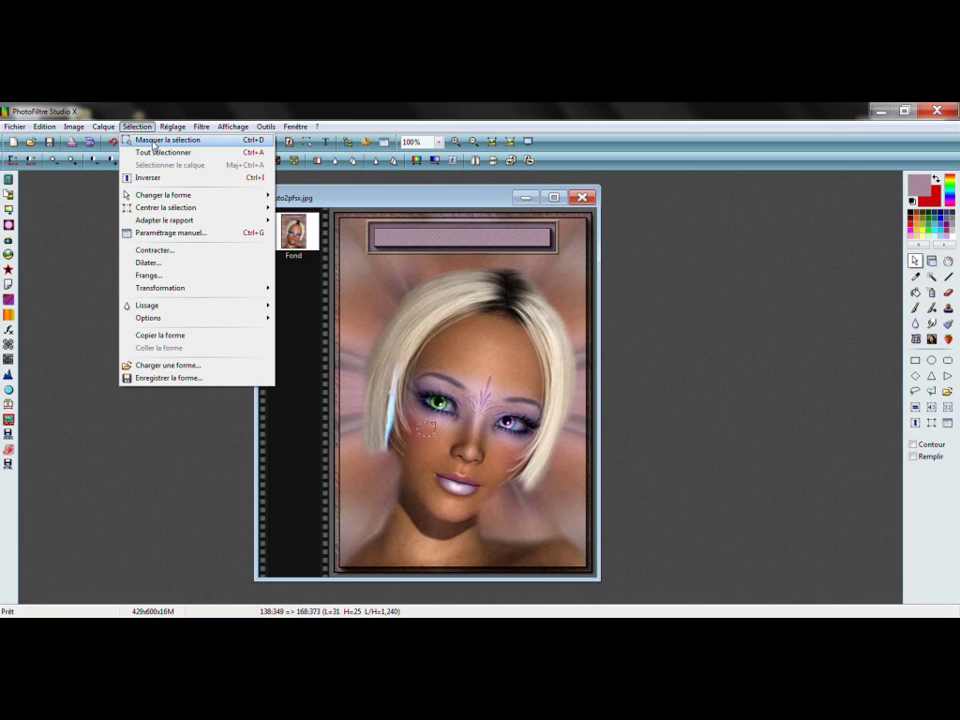
click(160, 141)
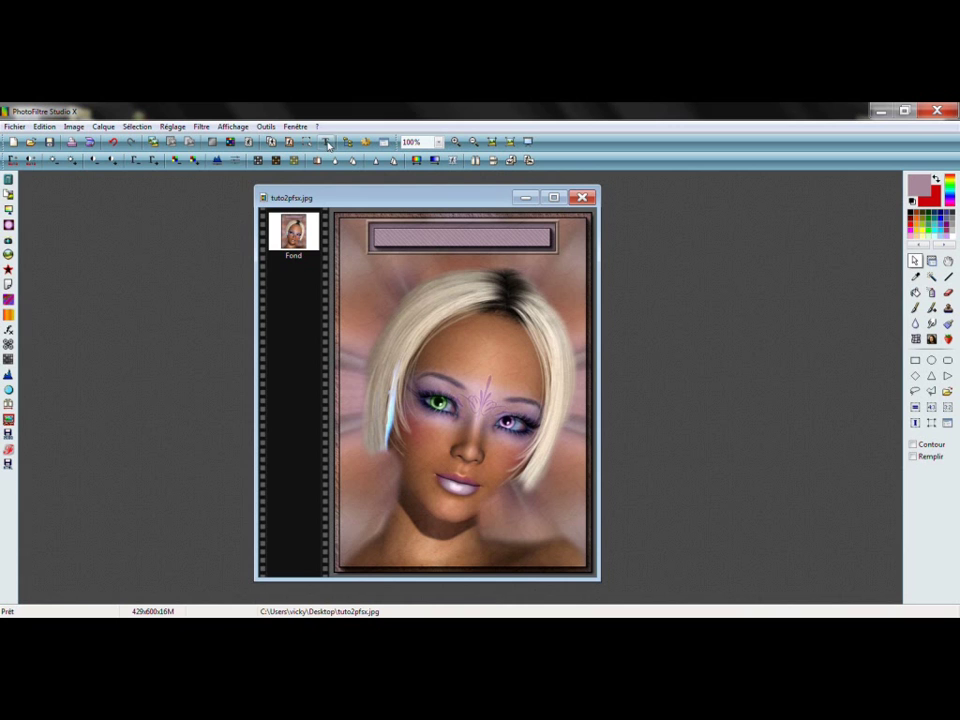
Add the prefilled name in black Neverwinter at size 30 to the banner above the head and merge all layers
click(324, 143)
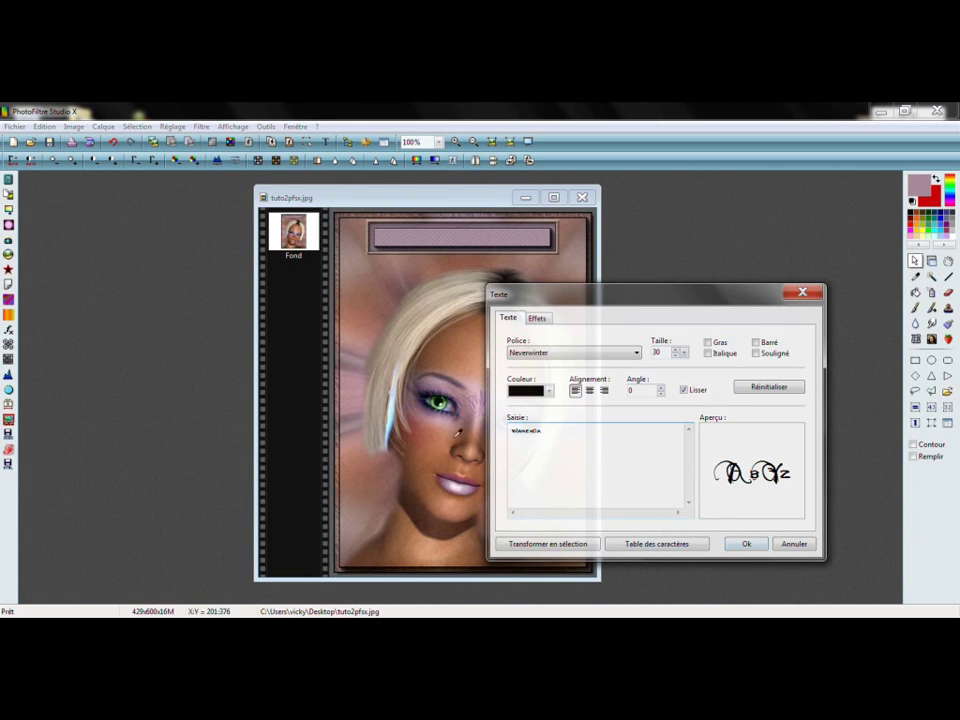
click(747, 544)
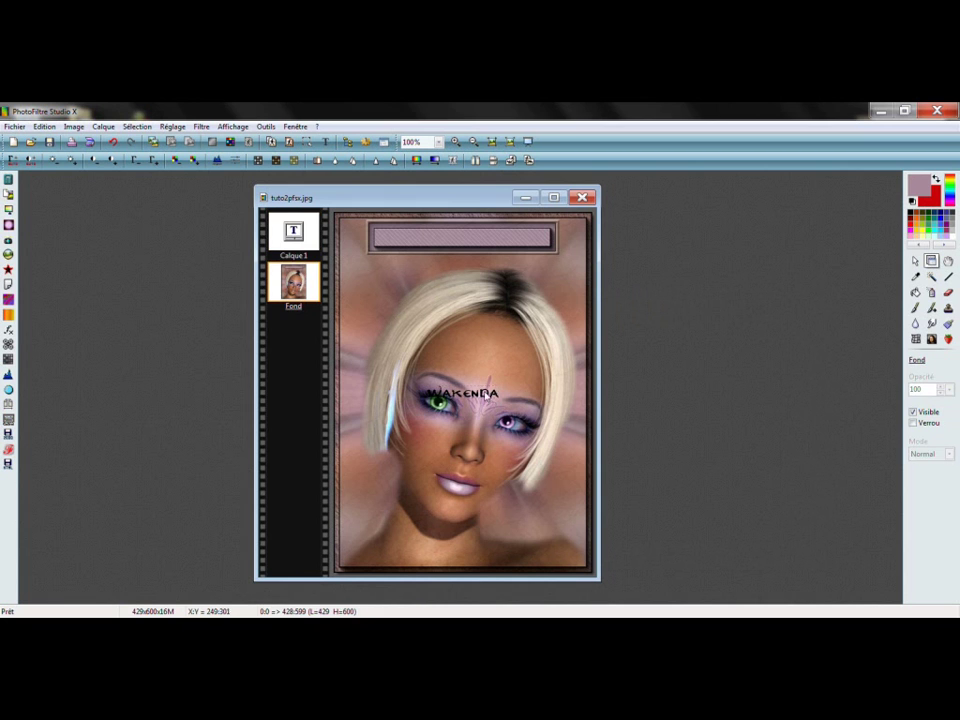
drag(486, 394, 480, 240)
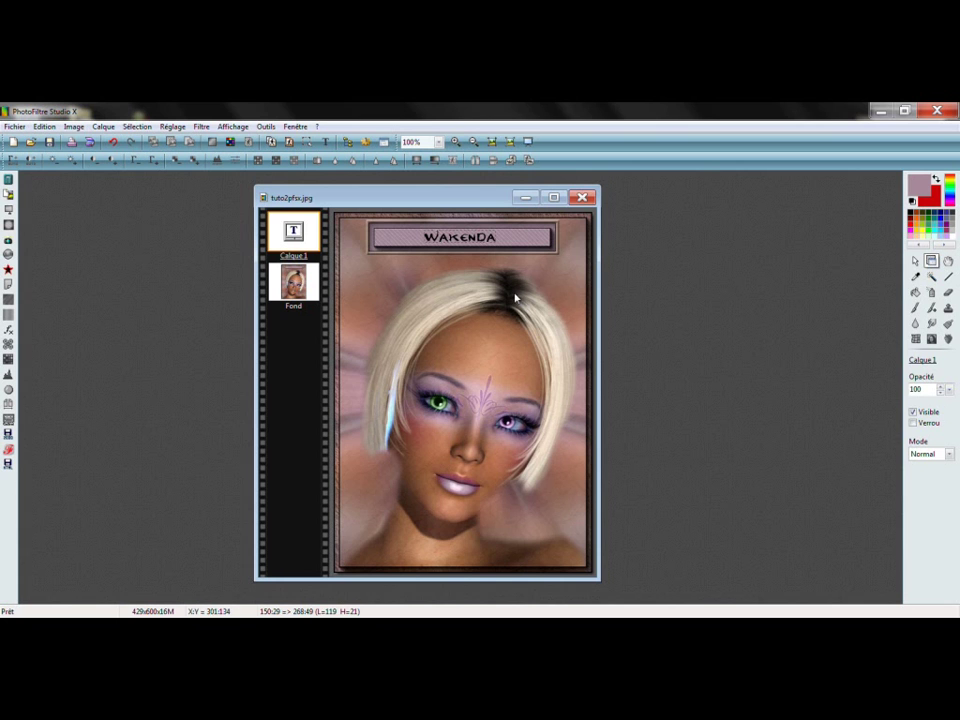
click(104, 127)
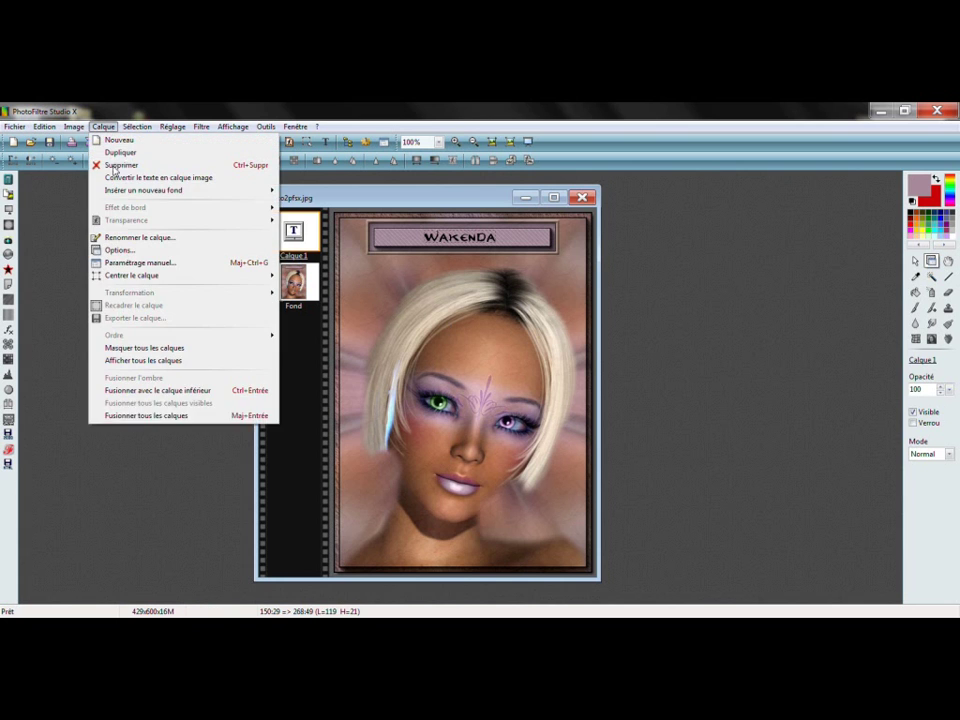
click(154, 416)
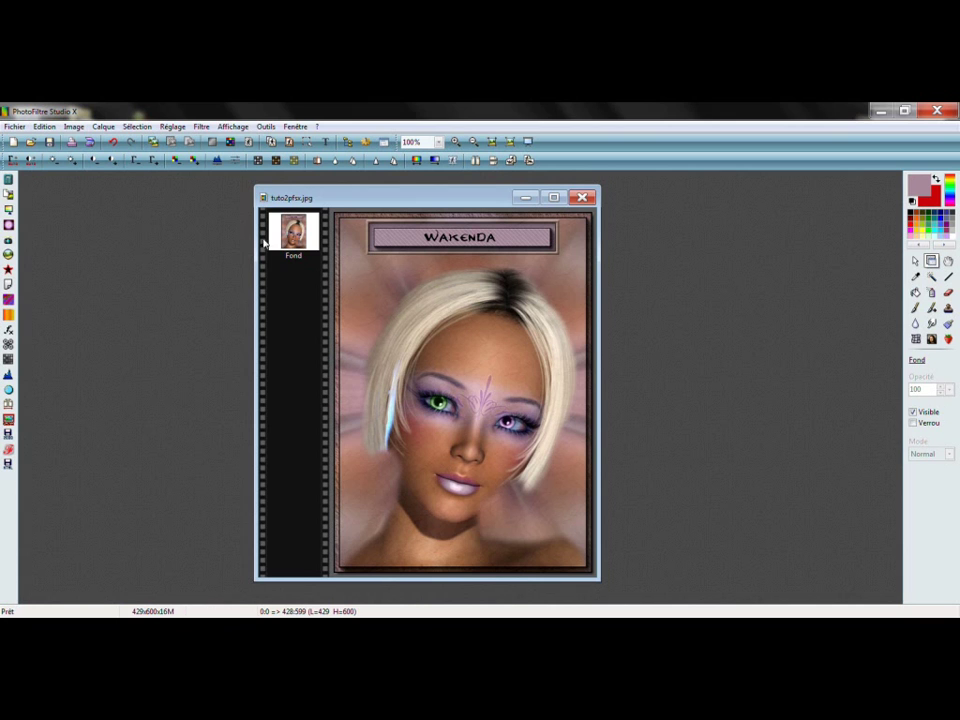
click(15, 127)
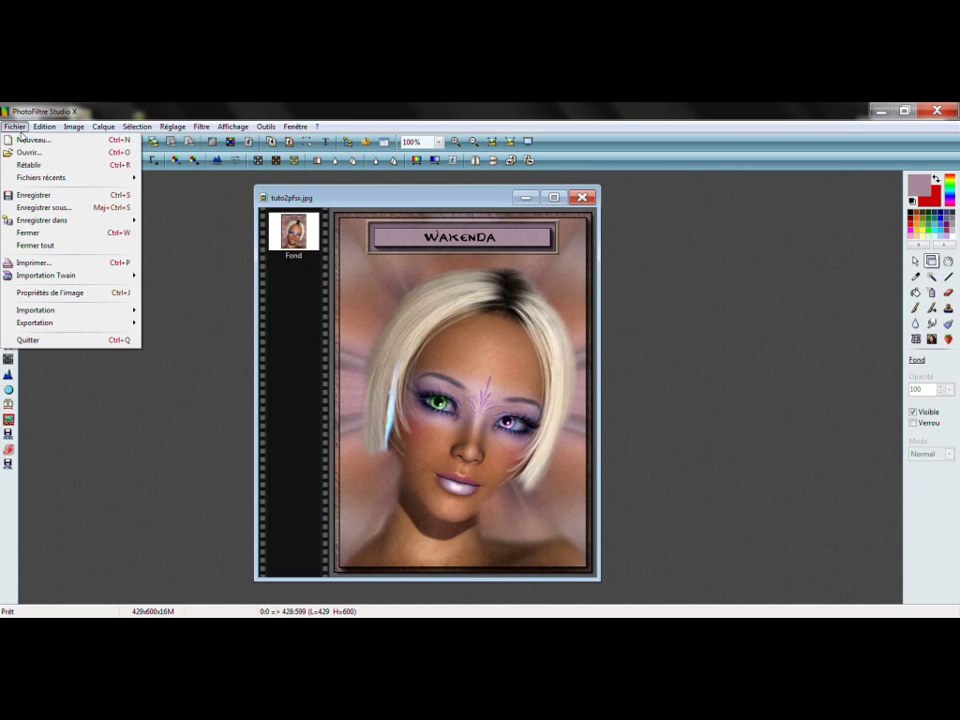
click(37, 208)
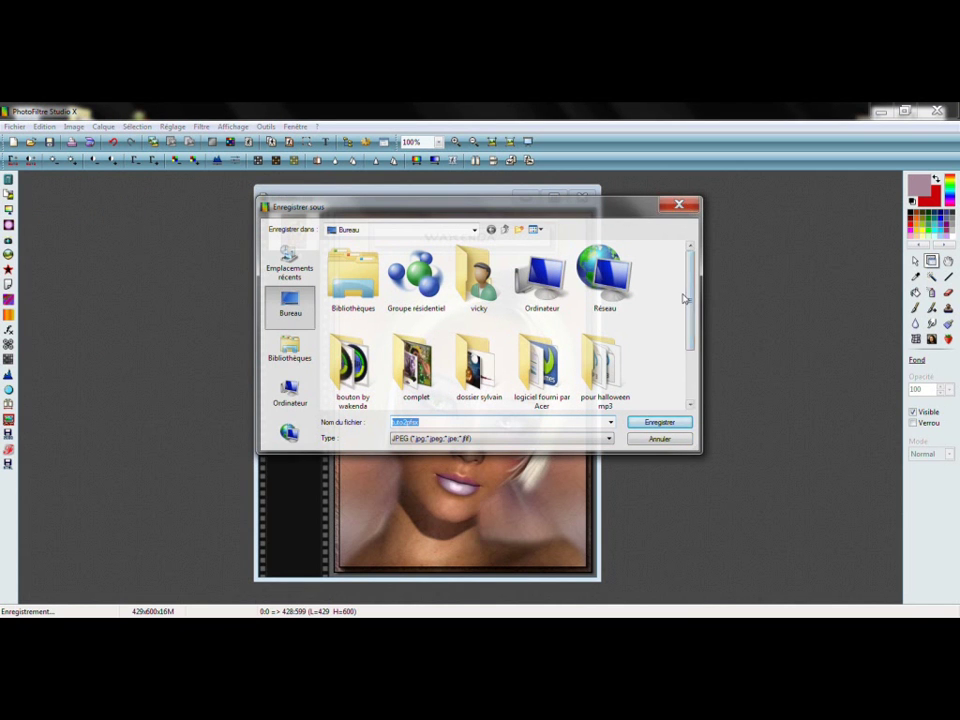
click(679, 205)
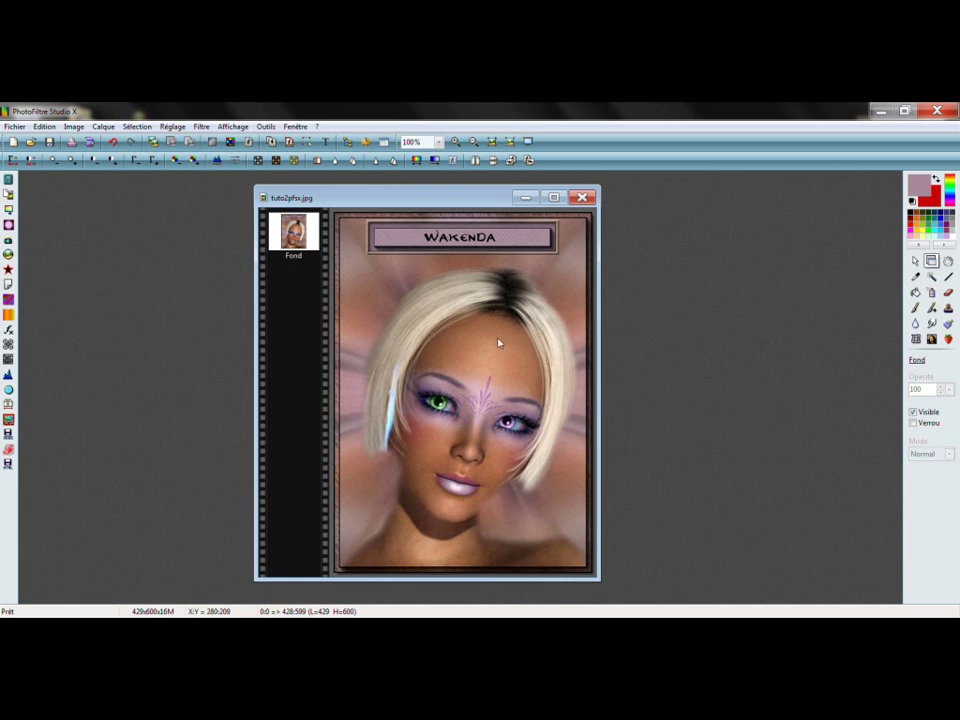